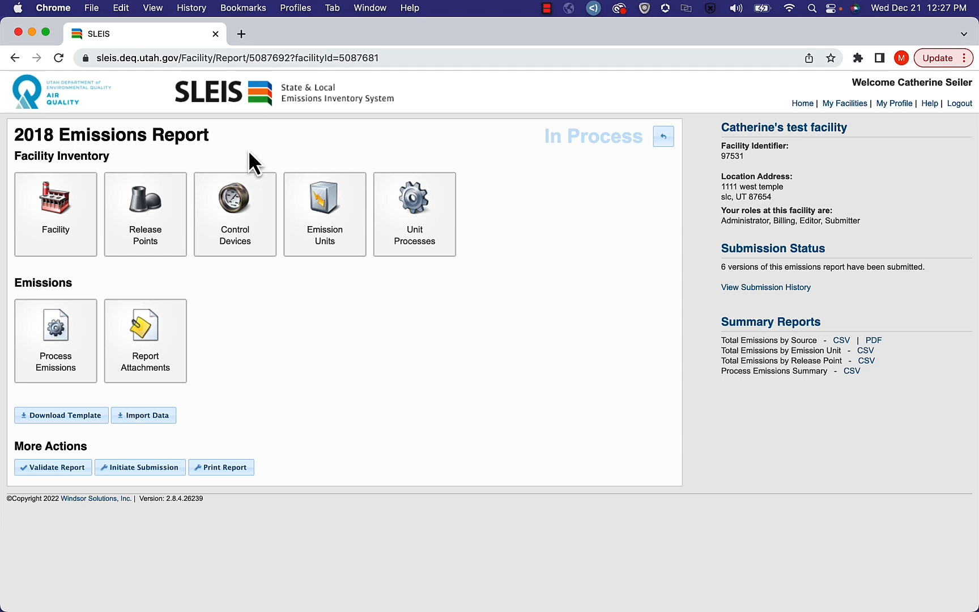
Open Boiler 1's Process 1 unit process for editing and set its status to PS - Permanently Shutdown with status year 2017.
left_click(409, 233)
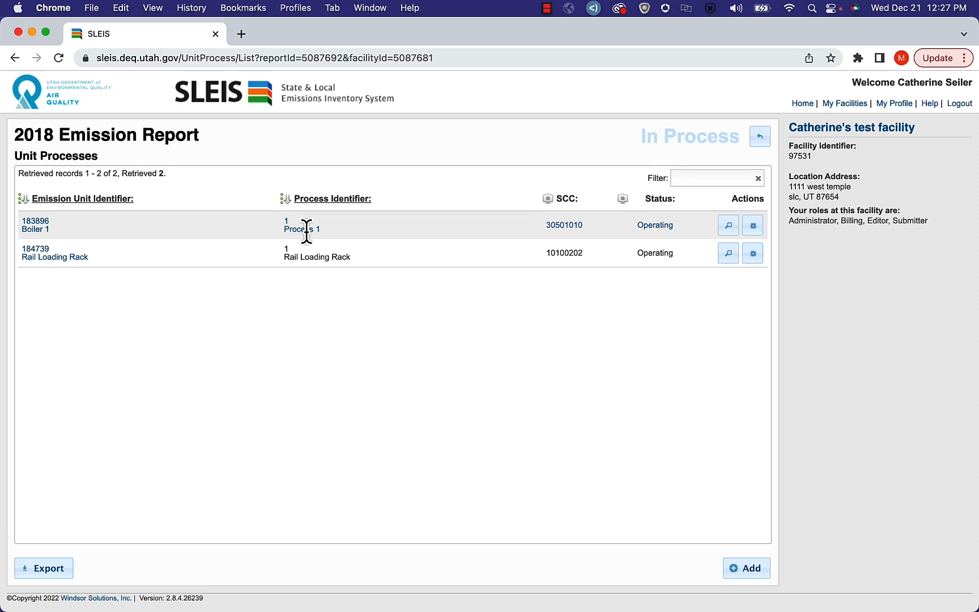
left_click(753, 226)
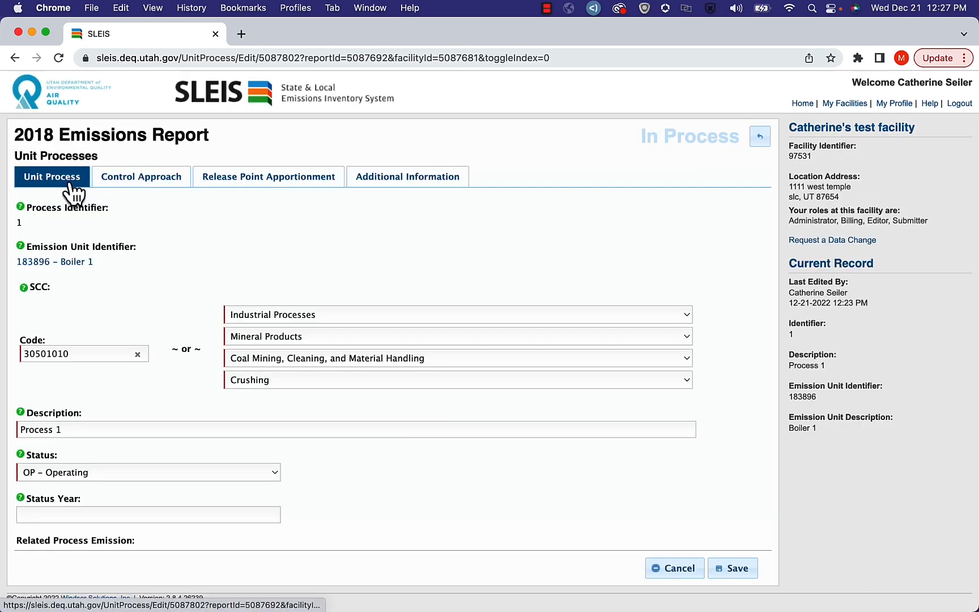
left_click(276, 474)
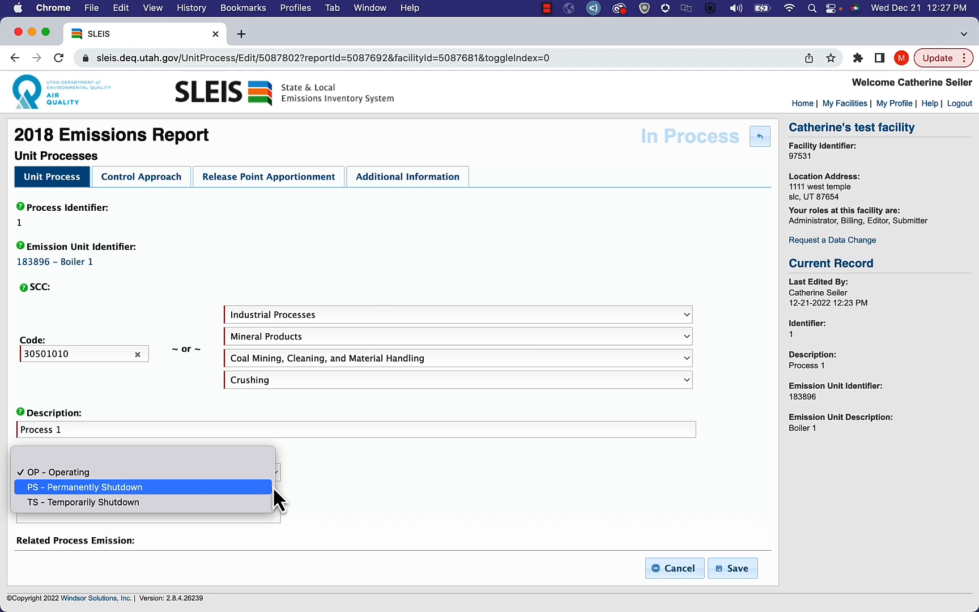
left_click(273, 487)
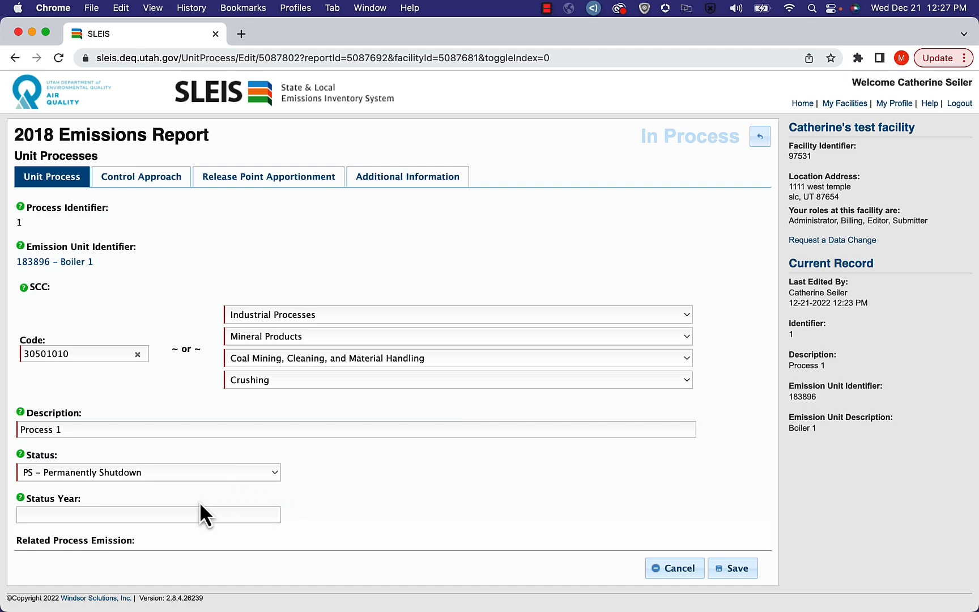
left_click(193, 512)
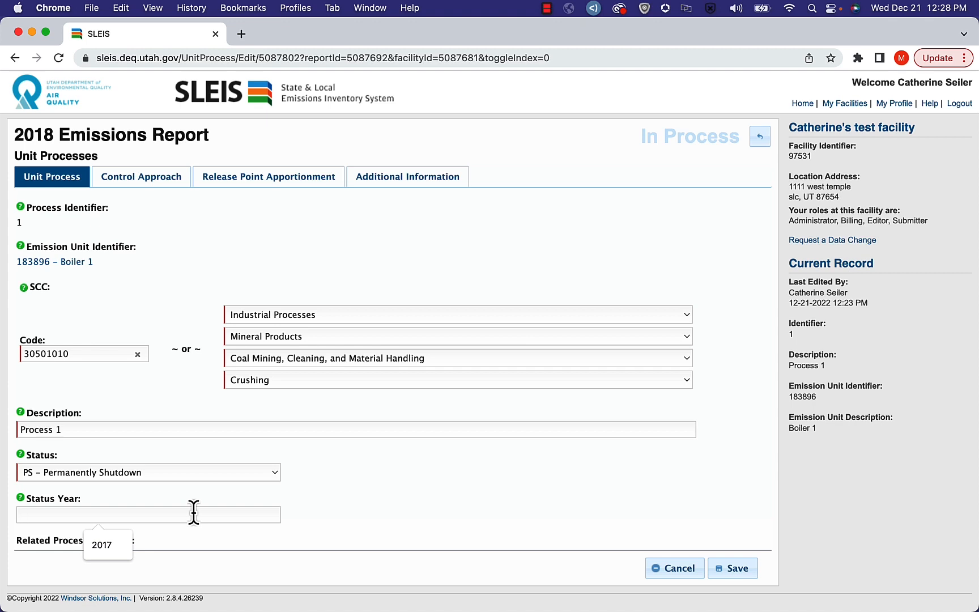
left_click(112, 541)
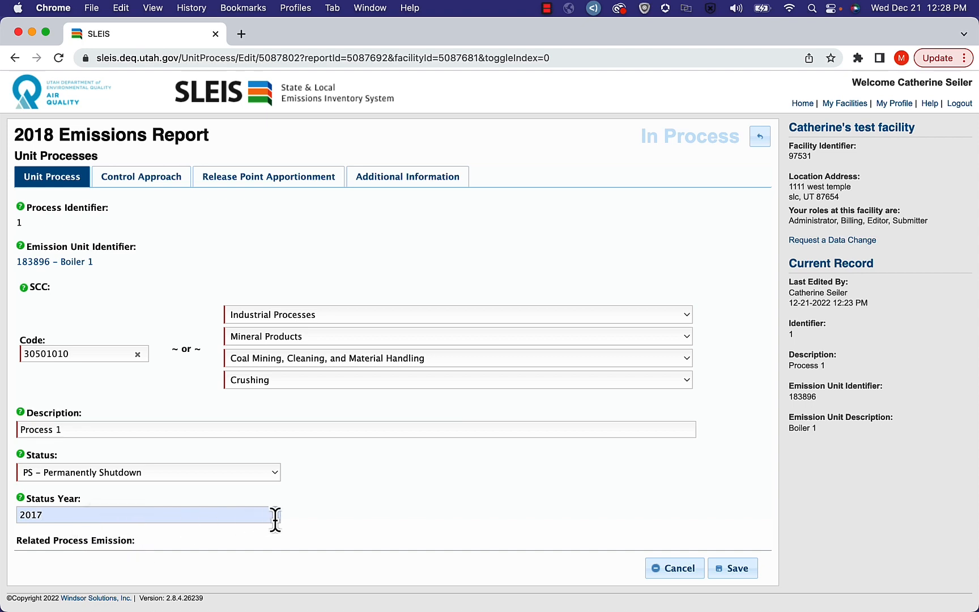
Enter the comment "This unit broke in 2017, and our facility chose not to replace it." for Process 1 and copy its text.
scroll(276, 520, "down", 2)
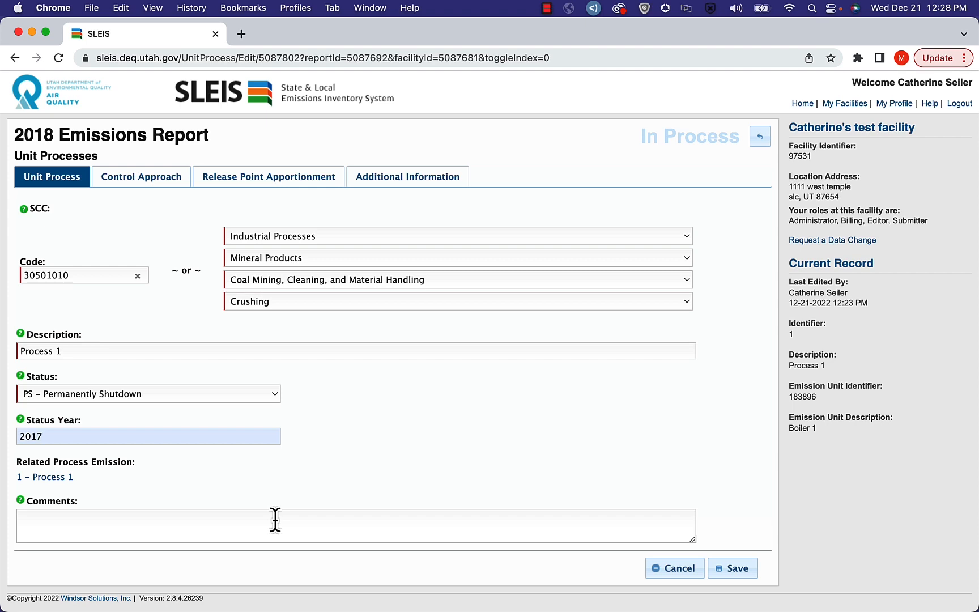
left_click(217, 522)
type("This unit broke in 2017, and our facility chose not to replace it.")
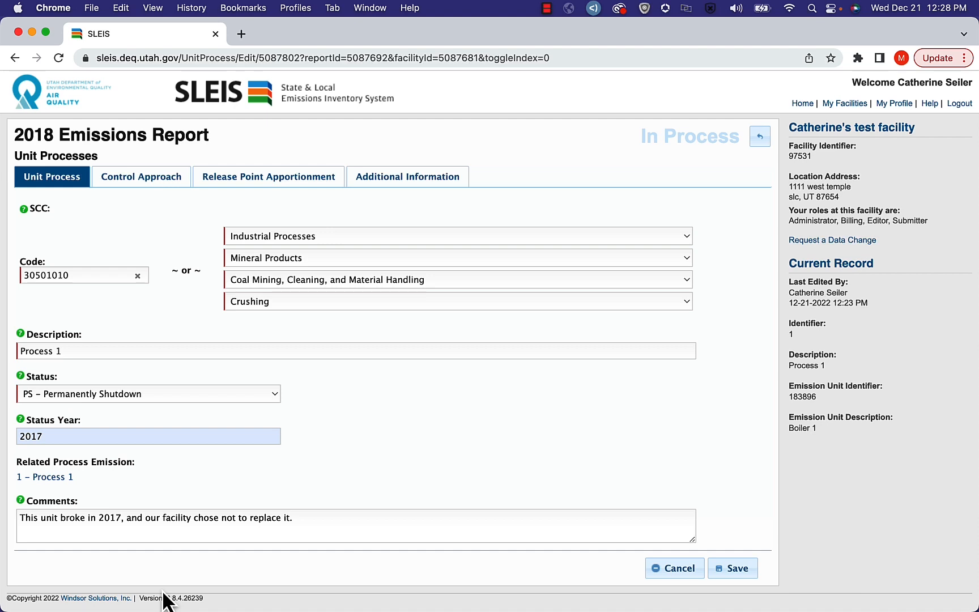
mouse_move(150, 610)
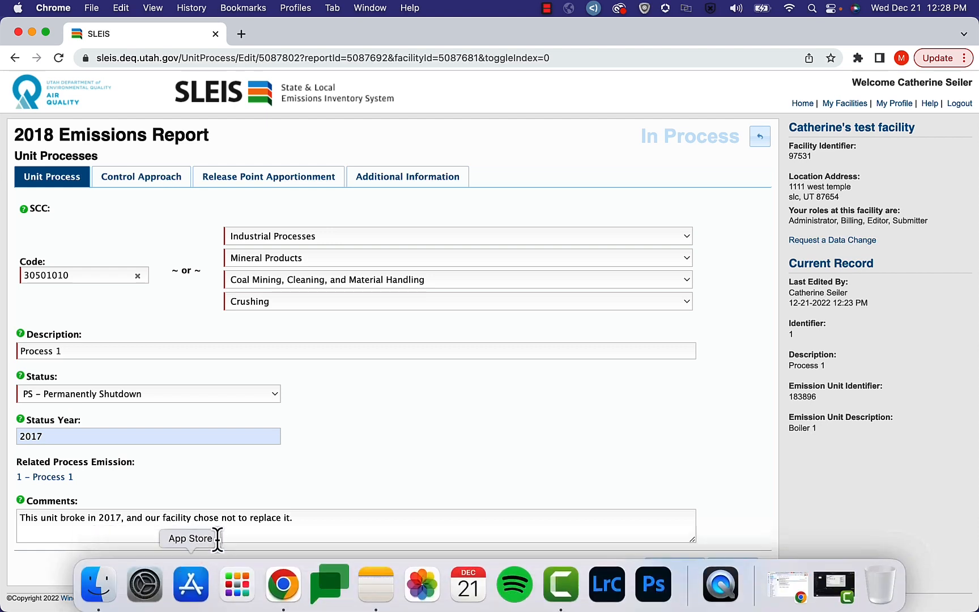
left_click_drag(292, 518, 20, 515)
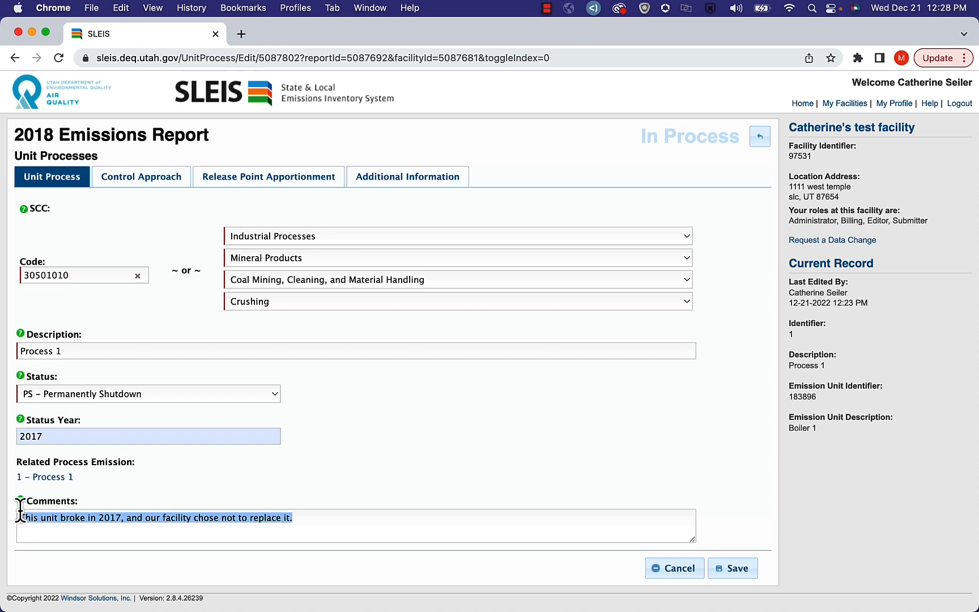
key("super+c")
Review Process 1's control approach and release point apportionment, and save the unit process before returning to the report overview.
scroll(157, 244, "up", 3)
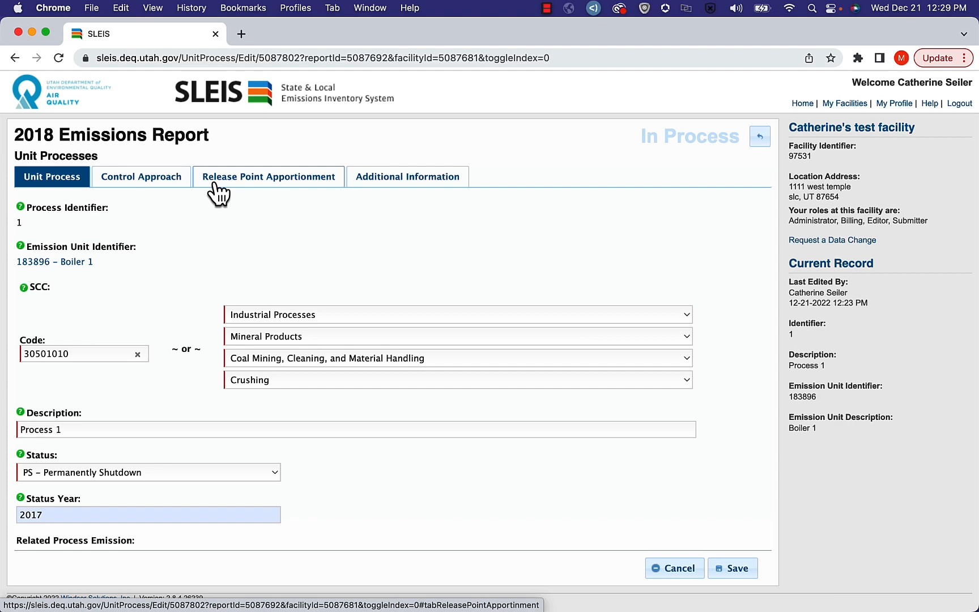
left_click(165, 197)
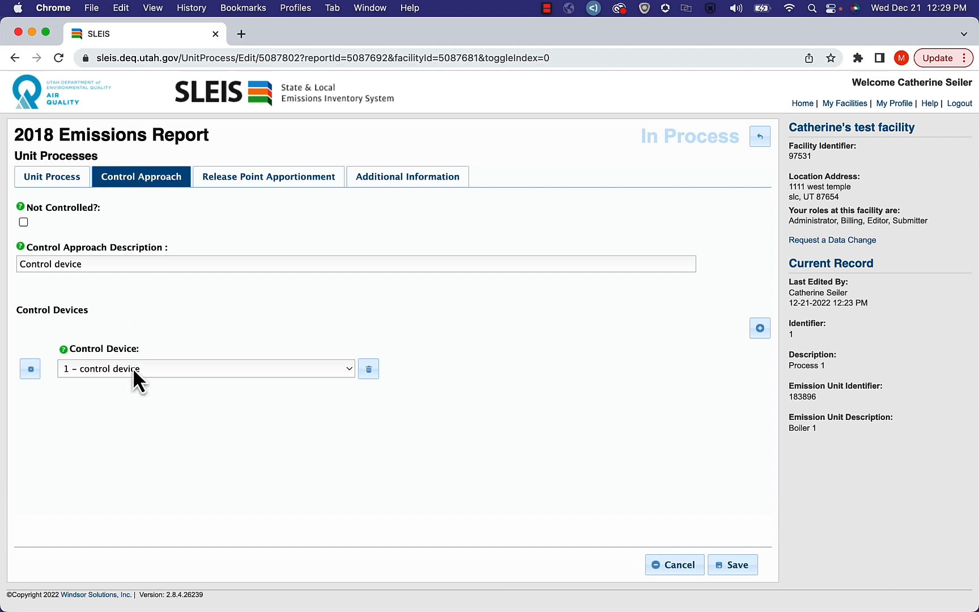
left_click(259, 179)
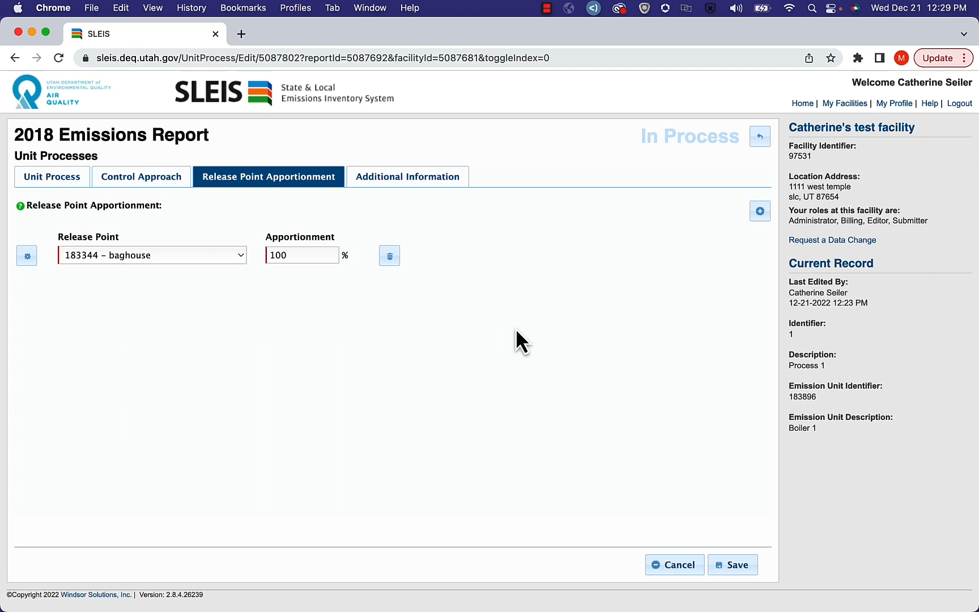
left_click(733, 564)
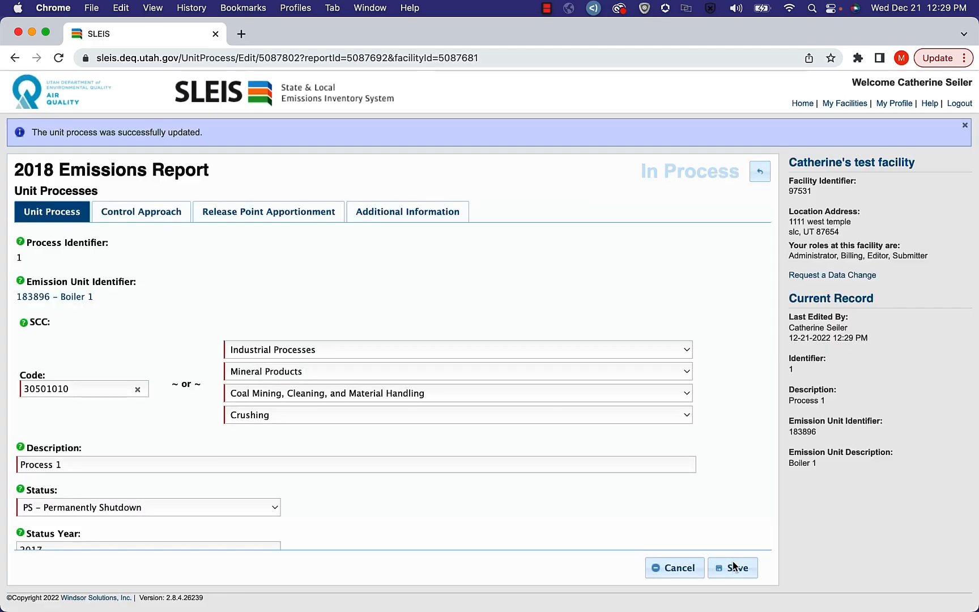
left_click(761, 173)
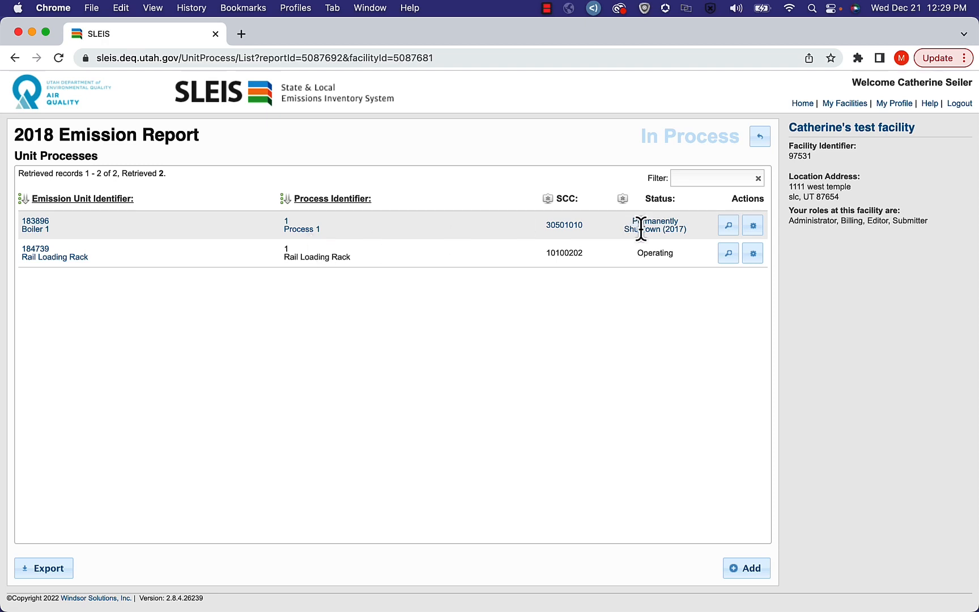
left_click(760, 140)
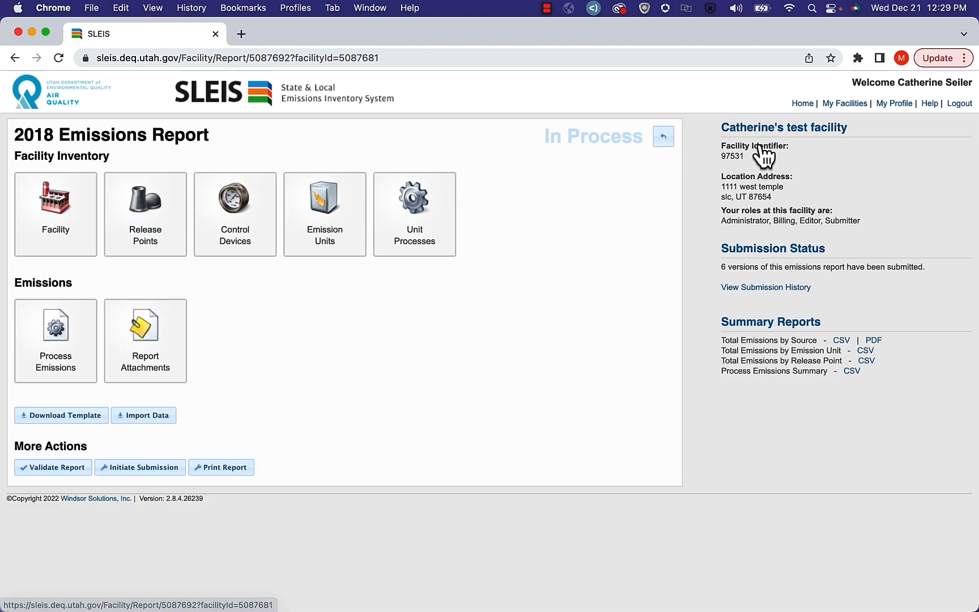
Open the Boiler 1 emission unit for editing and set its status to PS - Permanently Shutdown with status year 2017.
left_click(327, 230)
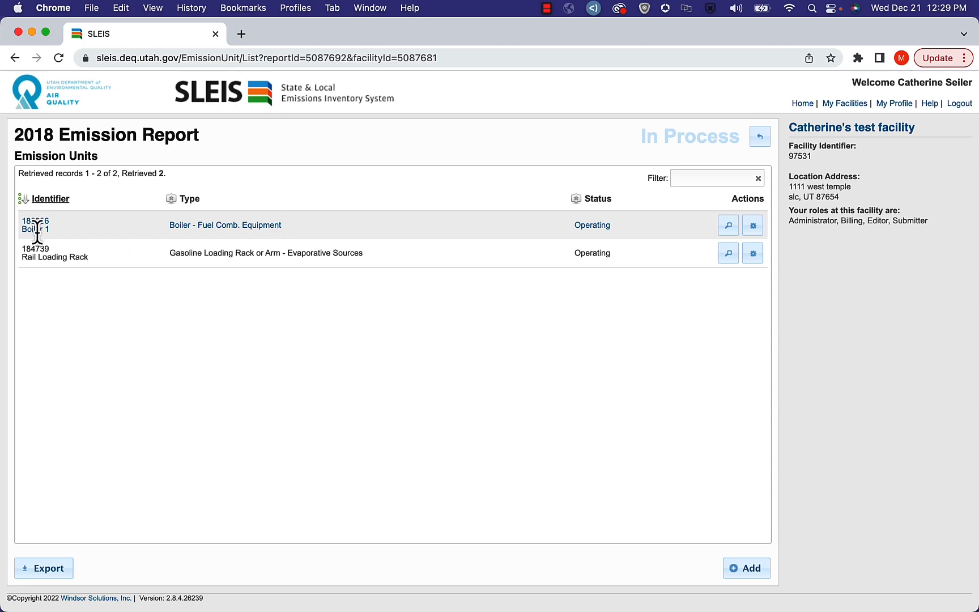
left_click(759, 230)
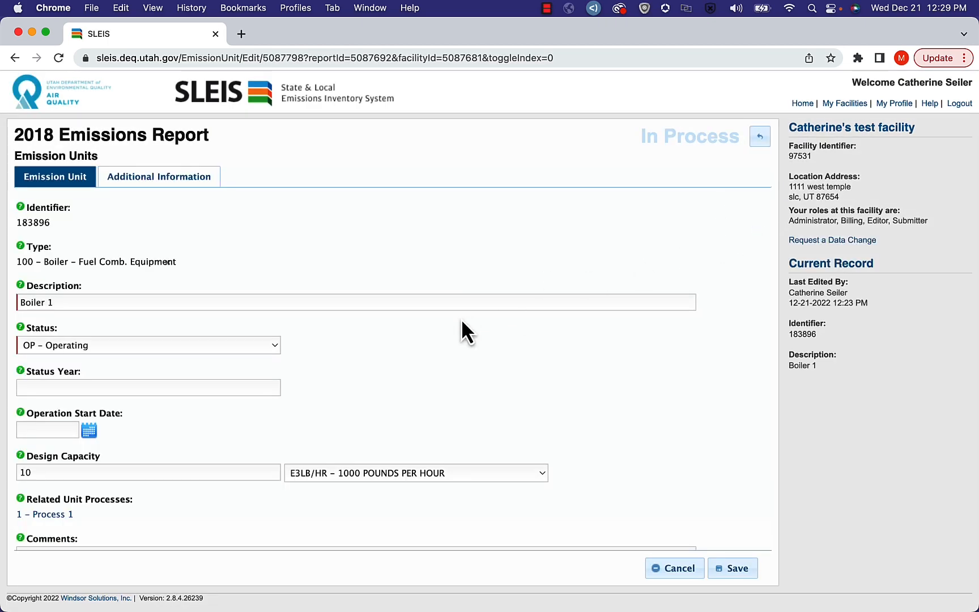
scroll(461, 318, "down", 2)
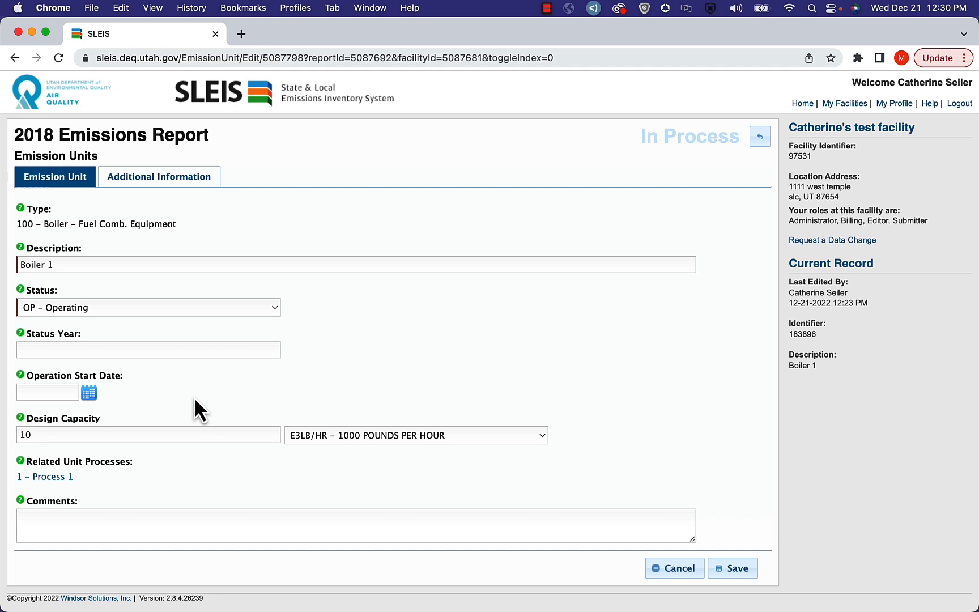
left_click(275, 308)
left_click(269, 323)
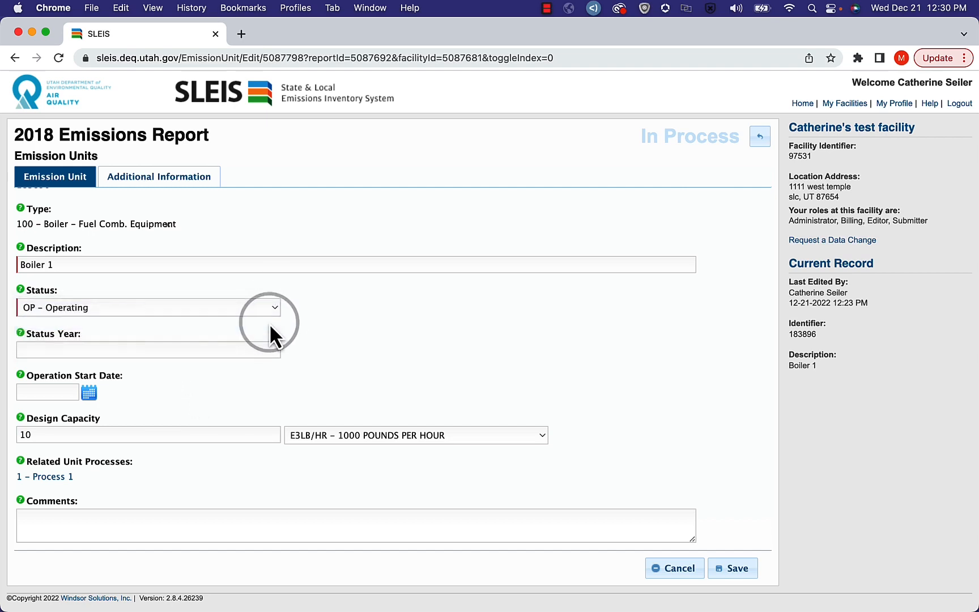
left_click(203, 355)
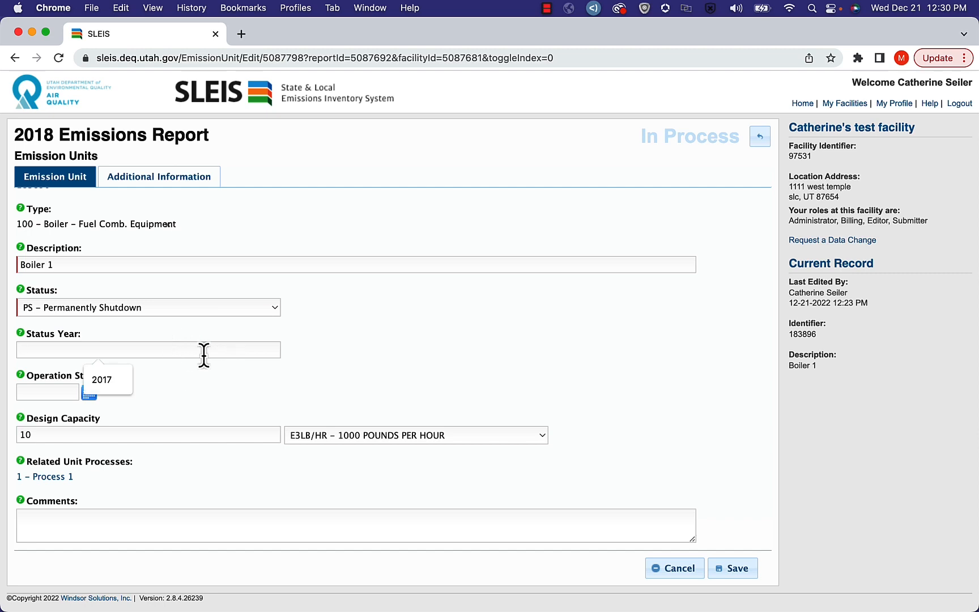
left_click(119, 377)
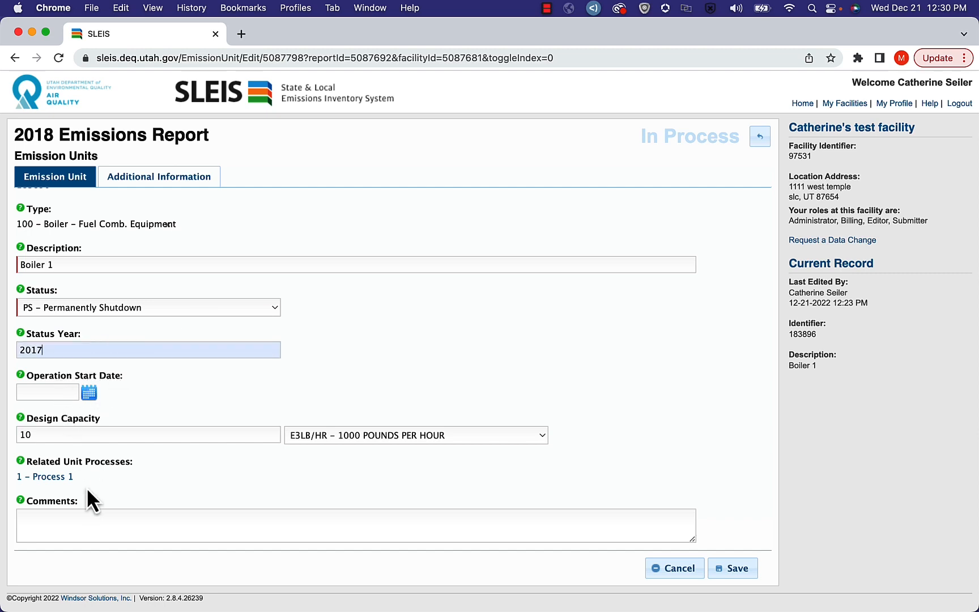
Paste the copied shutdown comment into Boiler 1's comments and save the emission unit, returning to the report overview.
left_click(79, 518)
key("super+v")
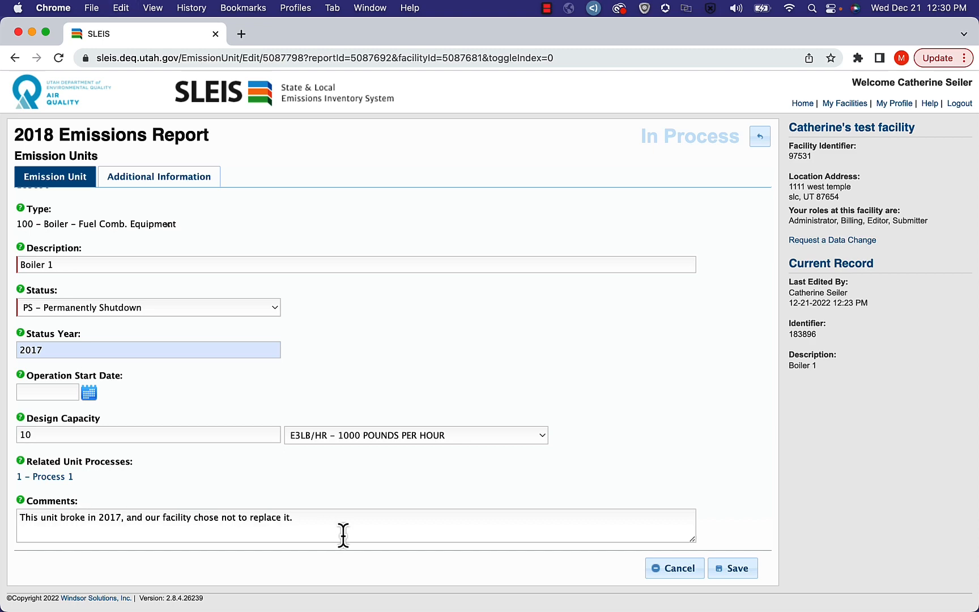
left_click(736, 569)
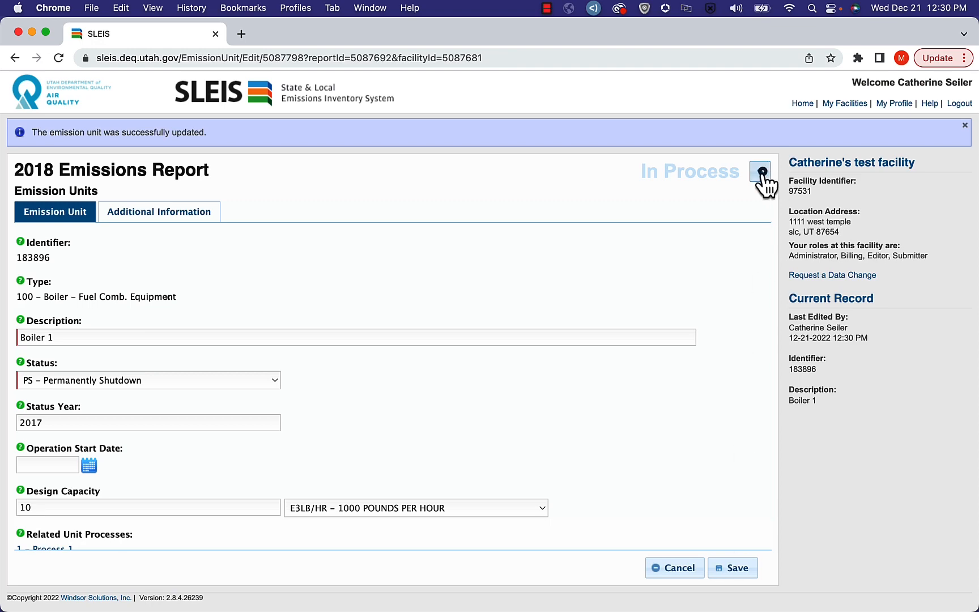
left_click(762, 172)
left_click(761, 140)
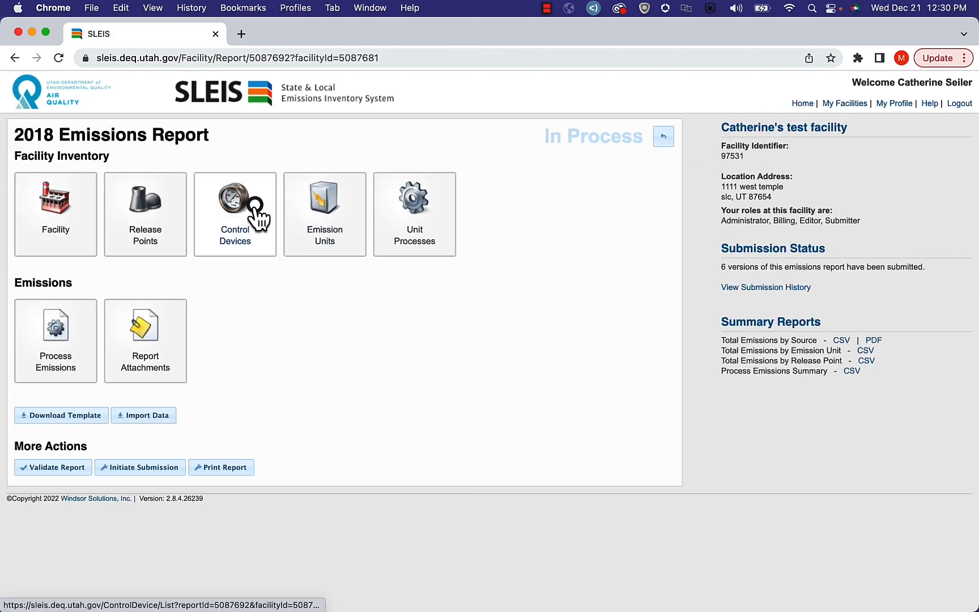
Open control device 1 for editing and set its status to PS - Permanently Shutdown with status year 2017.
left_click(256, 214)
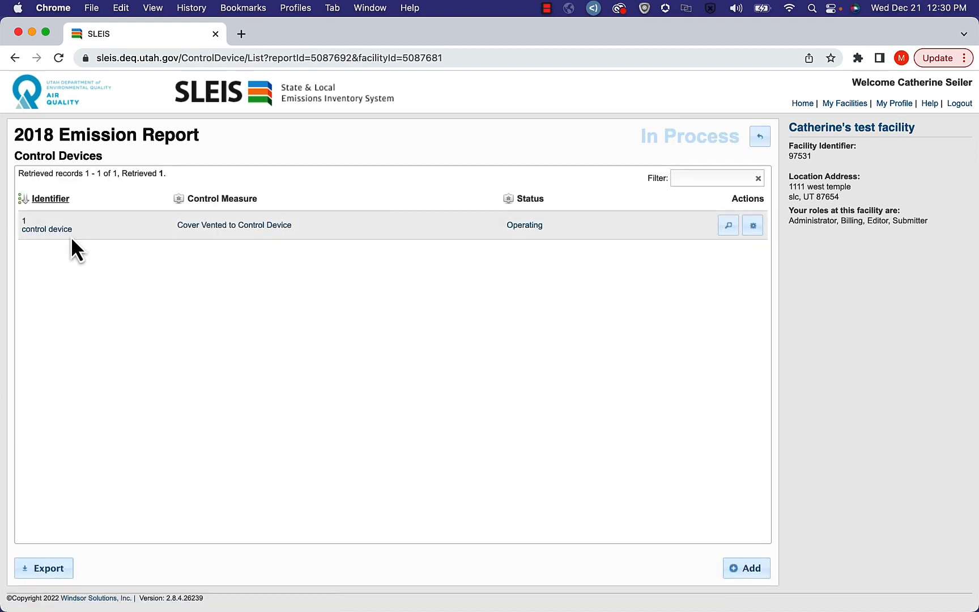
left_click(754, 226)
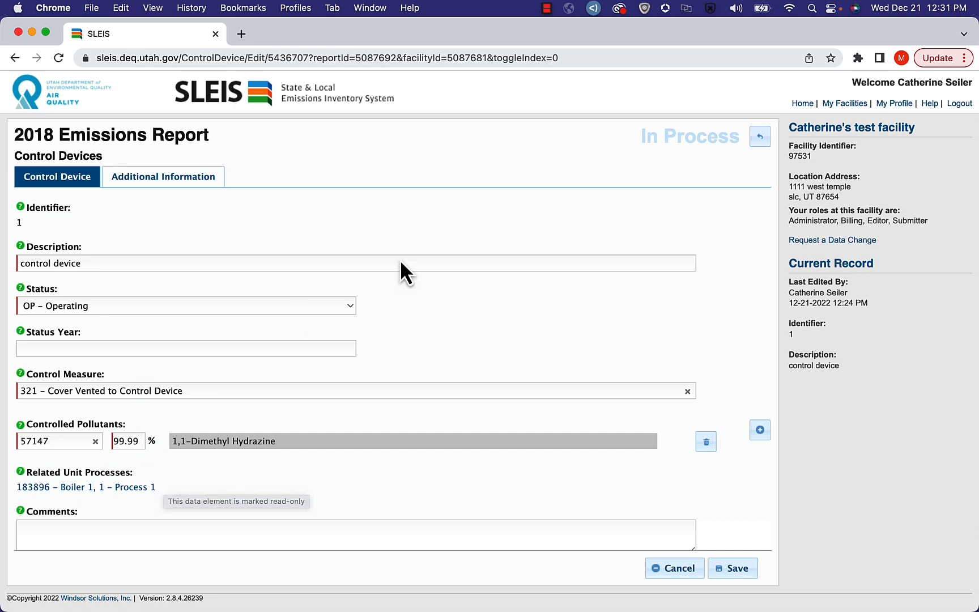
left_click(351, 305)
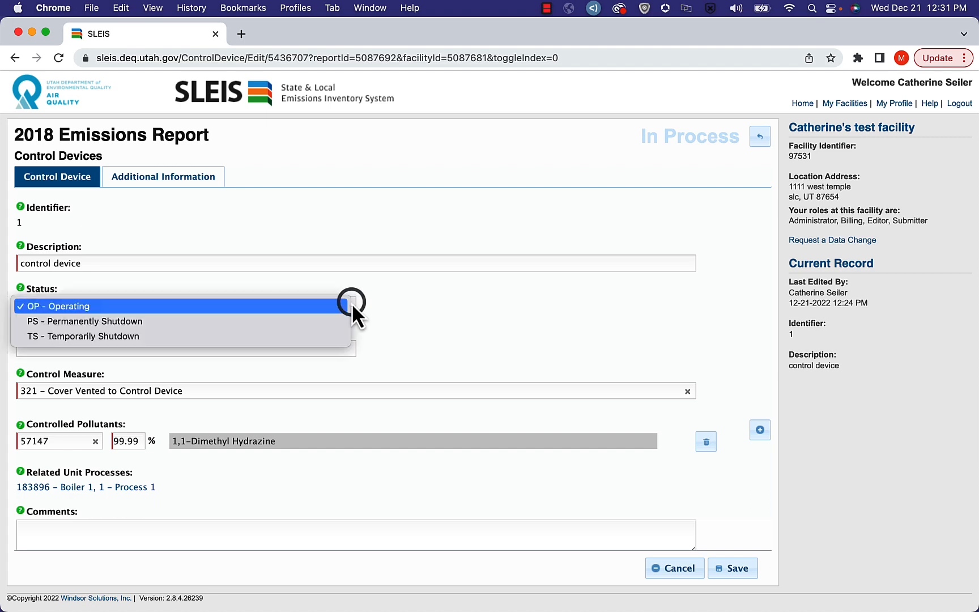
left_click(329, 325)
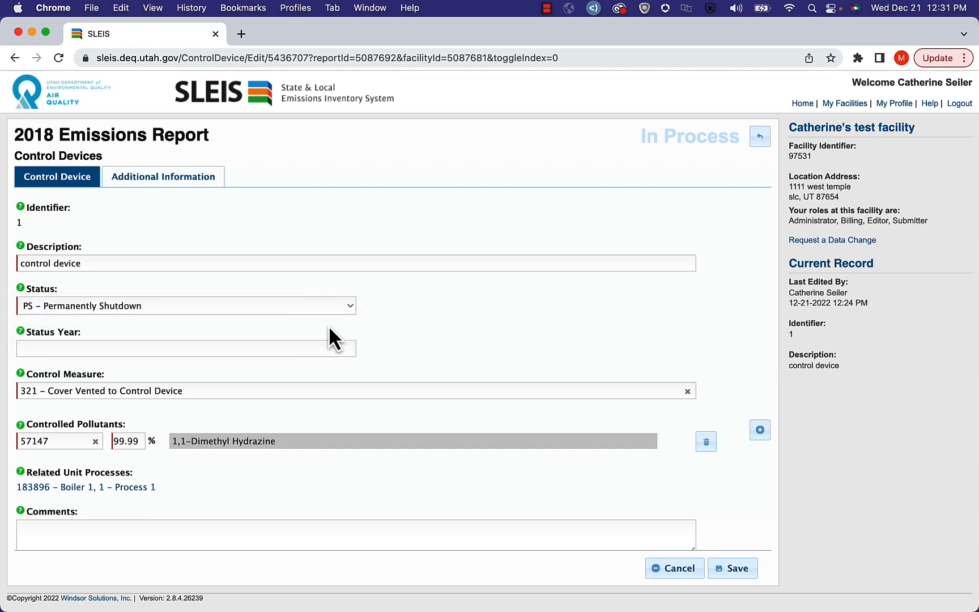
left_click(52, 343)
left_click(90, 370)
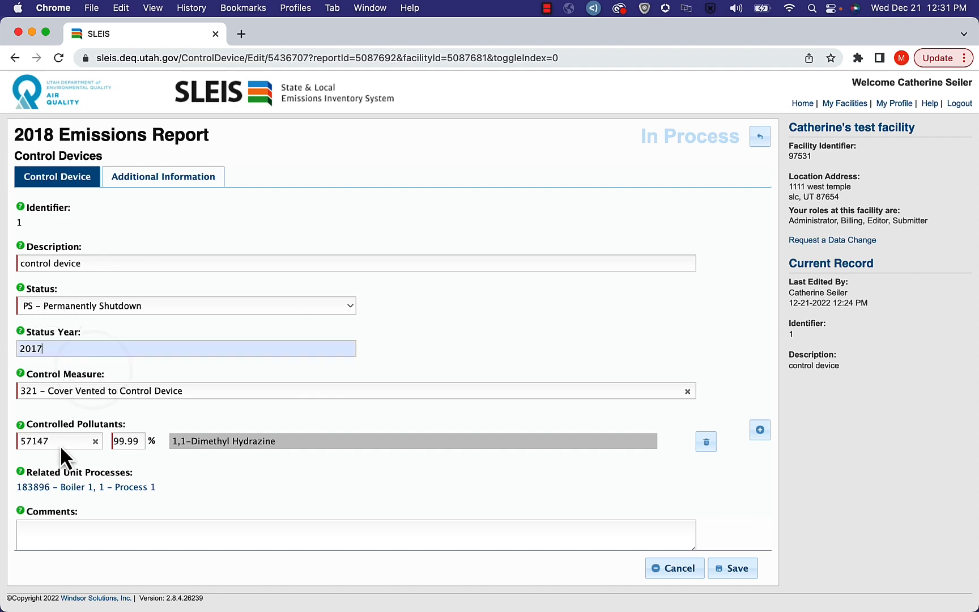
Add the comment "This unit broke in 2017, and our facility chose not to replace it." to the control device and save, returning to the report overview.
left_click(50, 527)
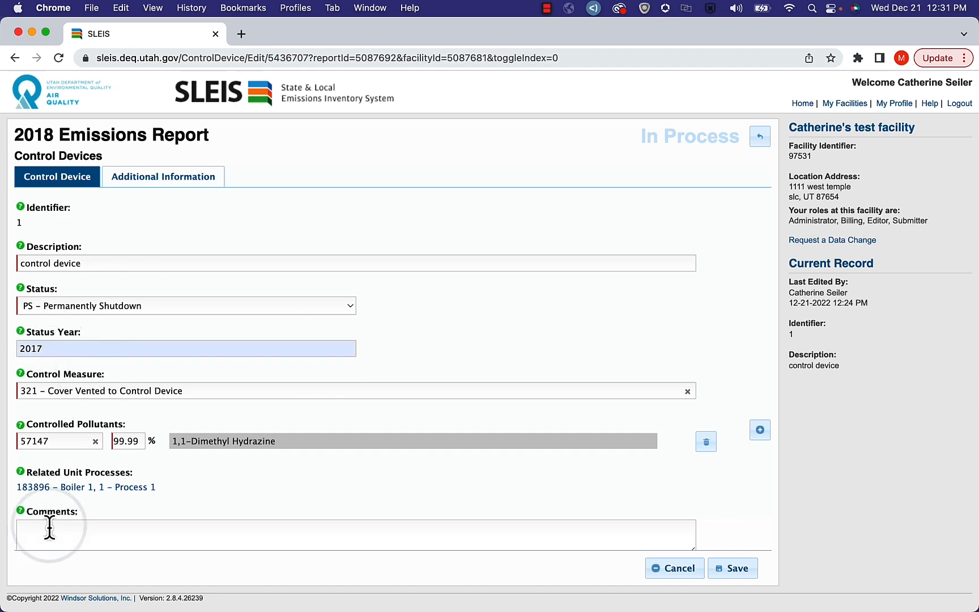
type("This unit broke in 2017, and our facility chose not to replace it.")
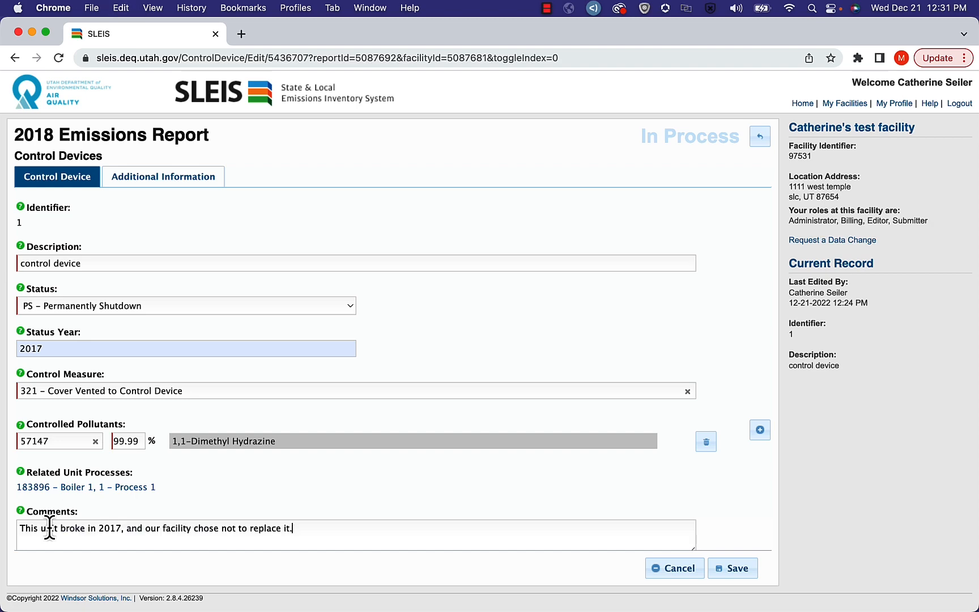
left_click(722, 571)
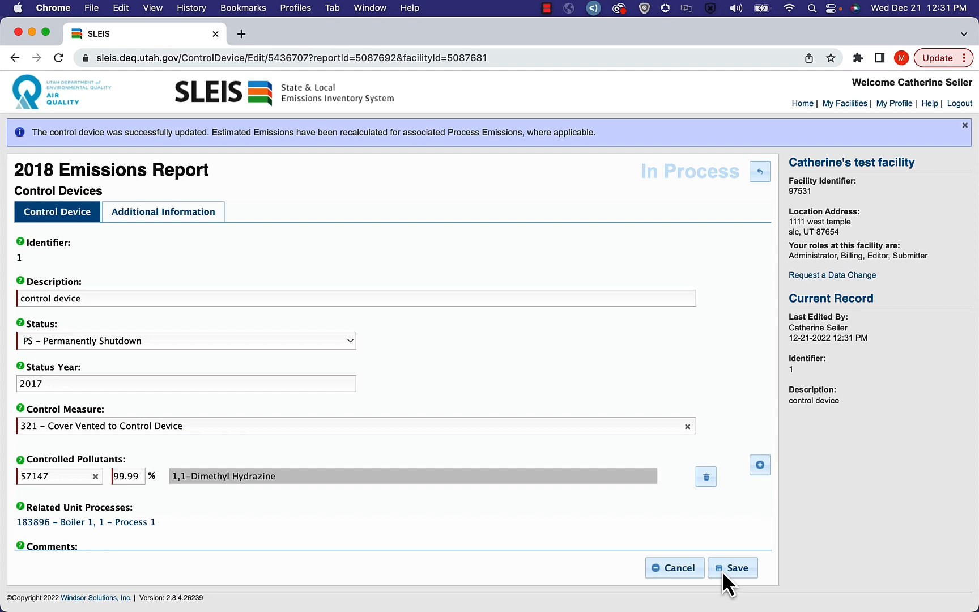
left_click(761, 172)
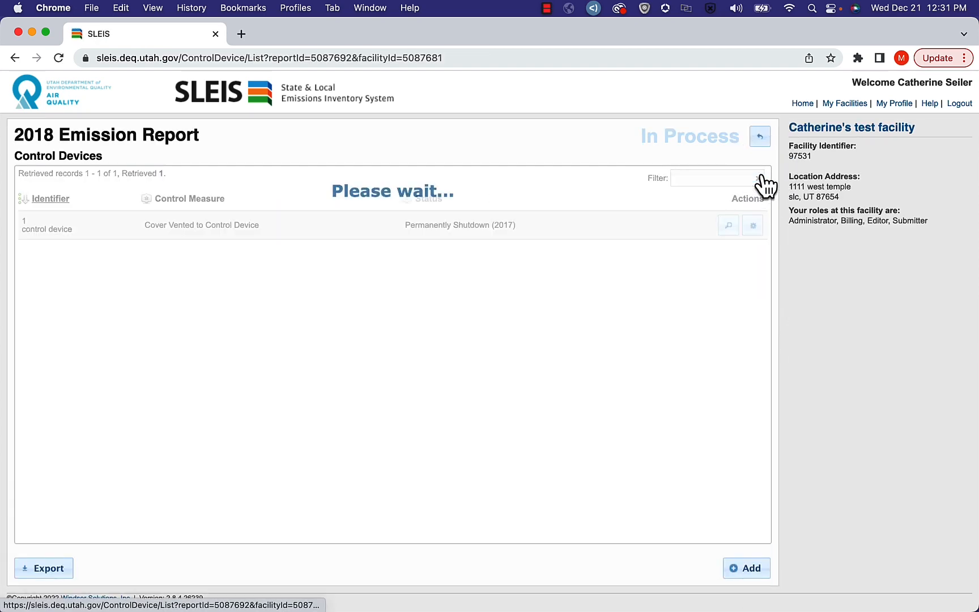
left_click(761, 141)
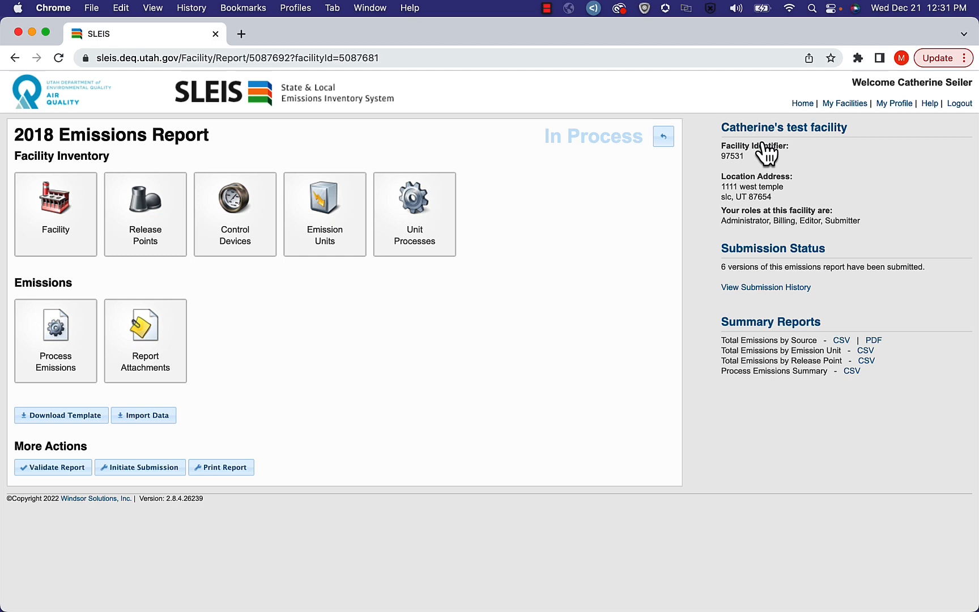
Check which unit processes are related to the baghouse release point, leaving the record unedited and returning to the report overview.
left_click(118, 221)
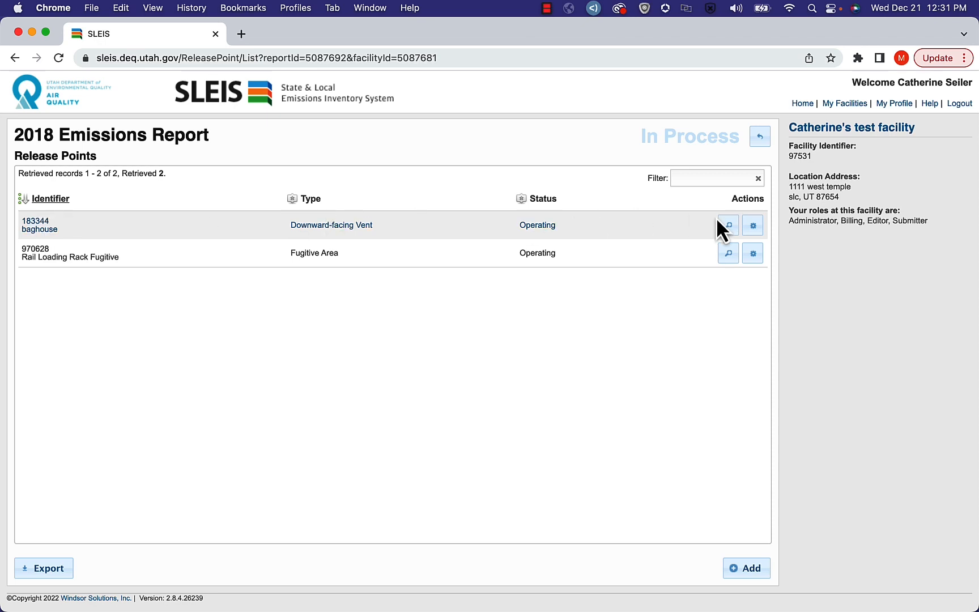
left_click(752, 226)
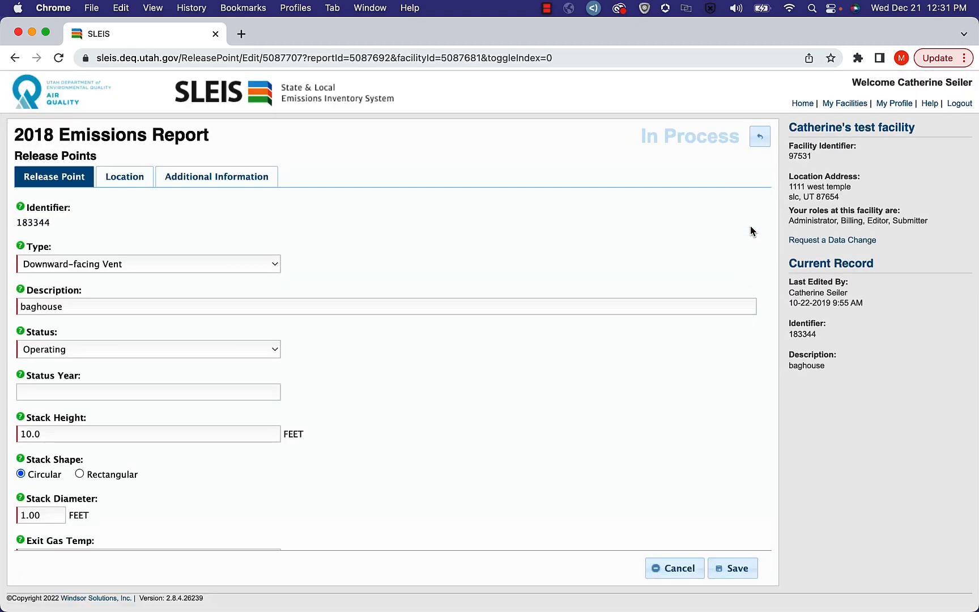
scroll(256, 444, "down", 5)
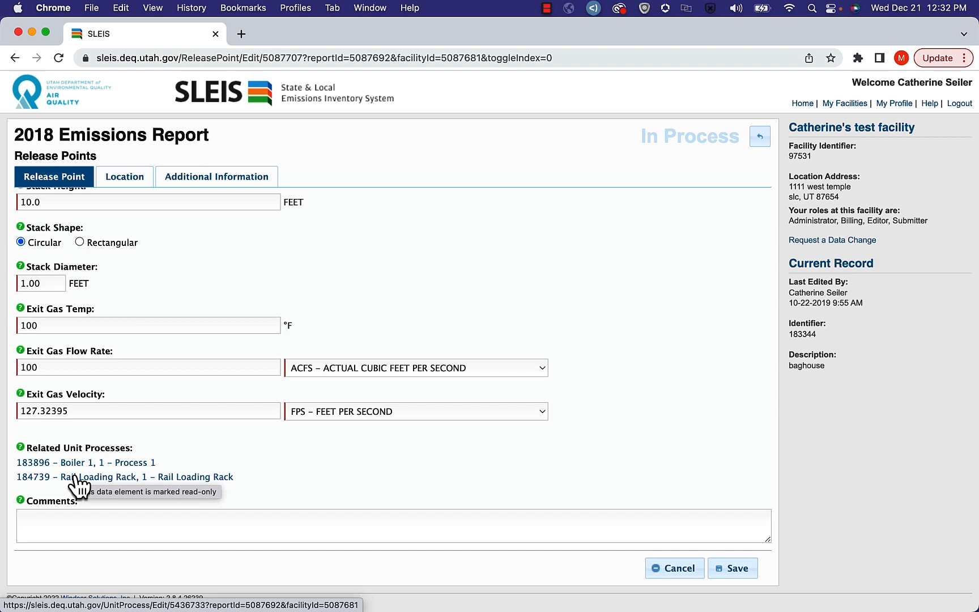
left_click(677, 570)
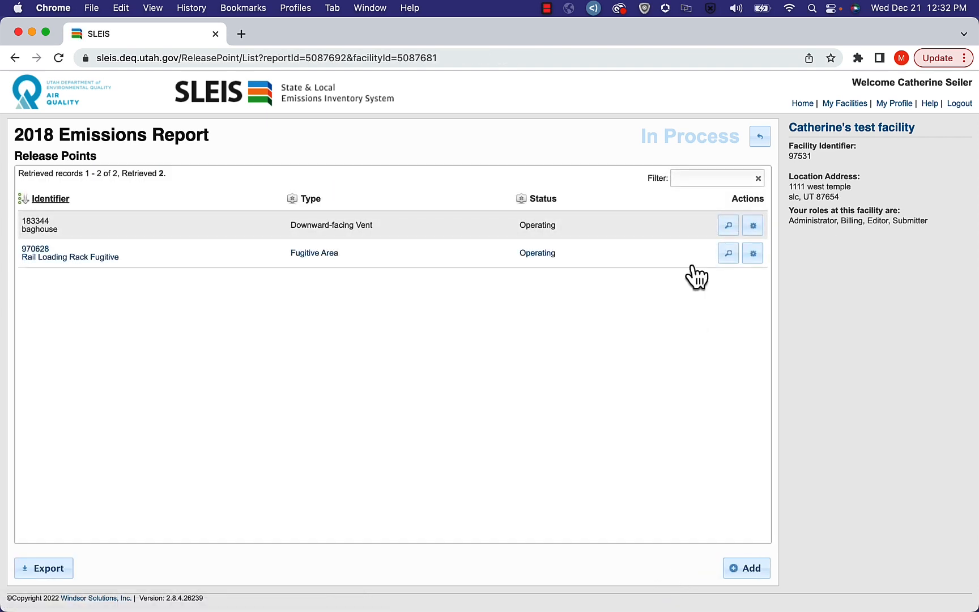
left_click(760, 136)
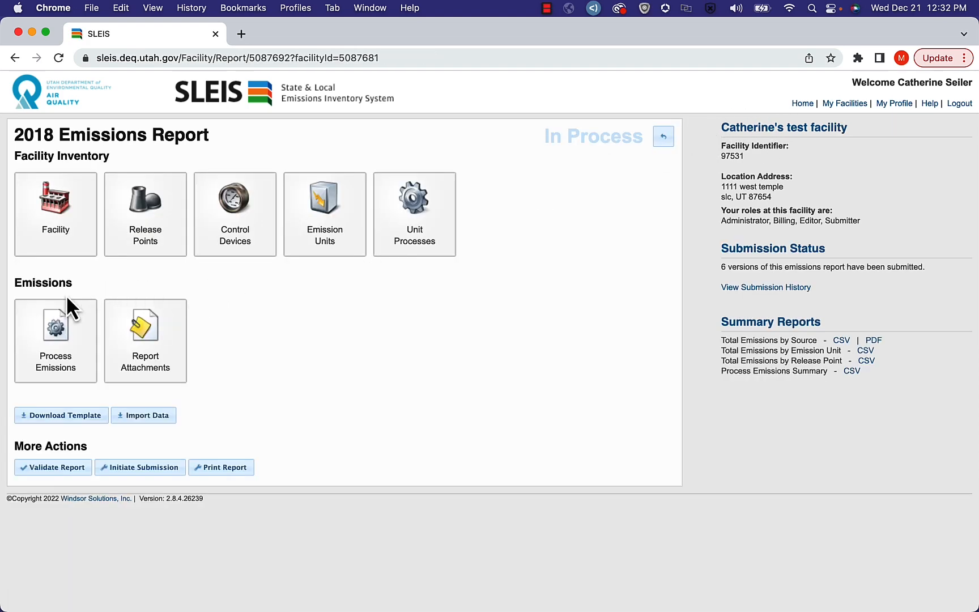
Mark the Rail Loading Rack process emission as not reported, confirm removing its pollutants, save, and return to the process emissions list.
left_click(49, 320)
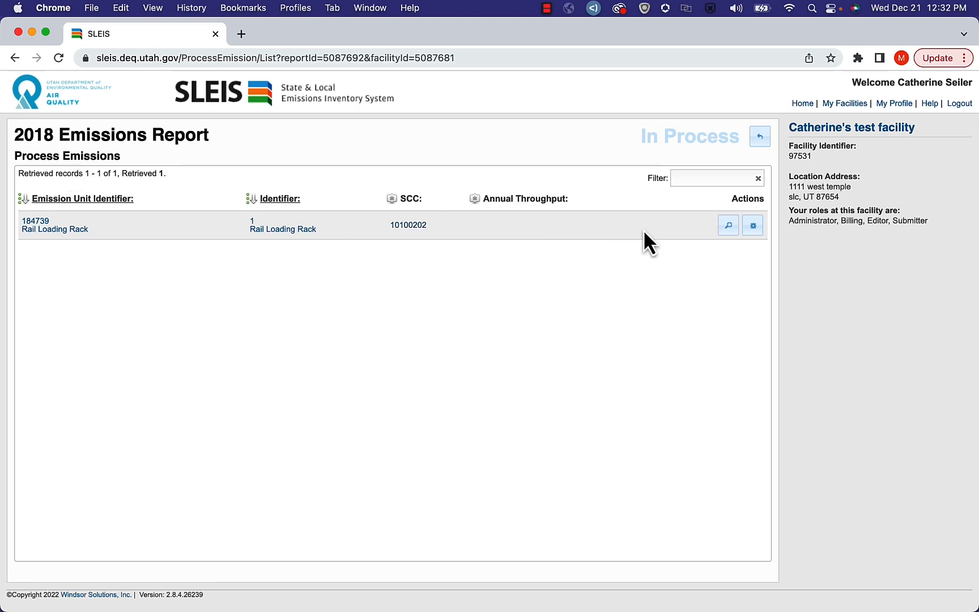
left_click(753, 226)
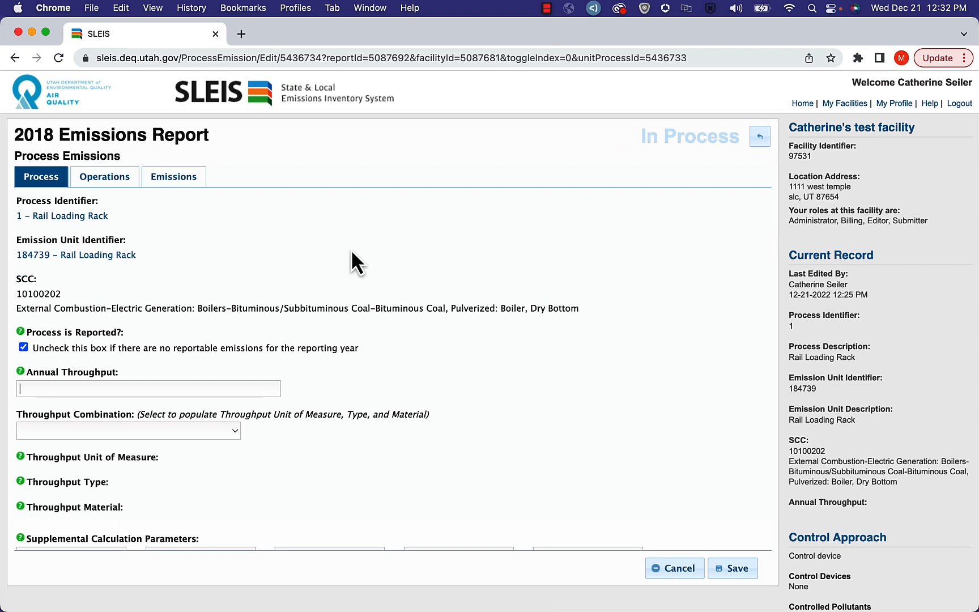
left_click(23, 349)
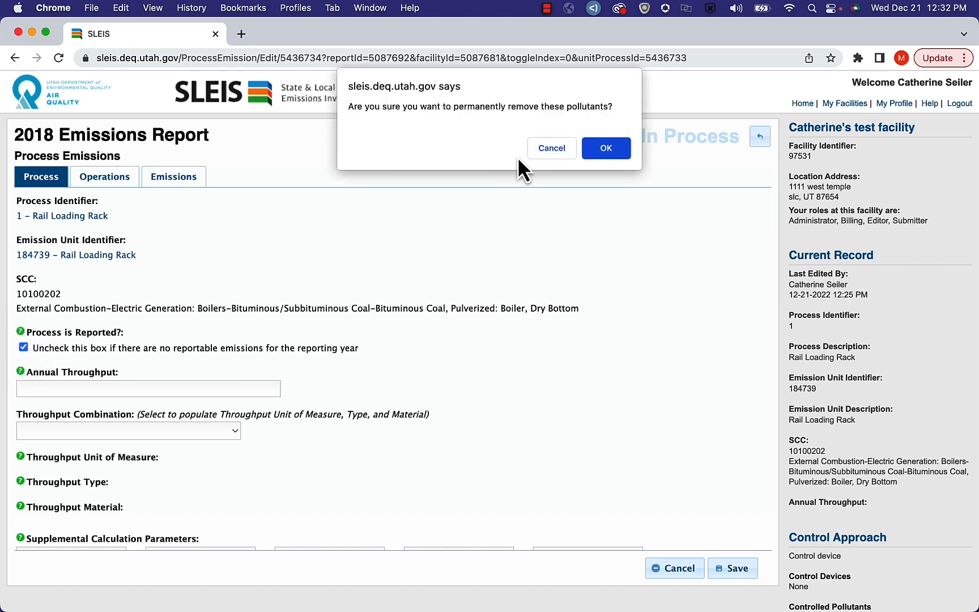
left_click(604, 149)
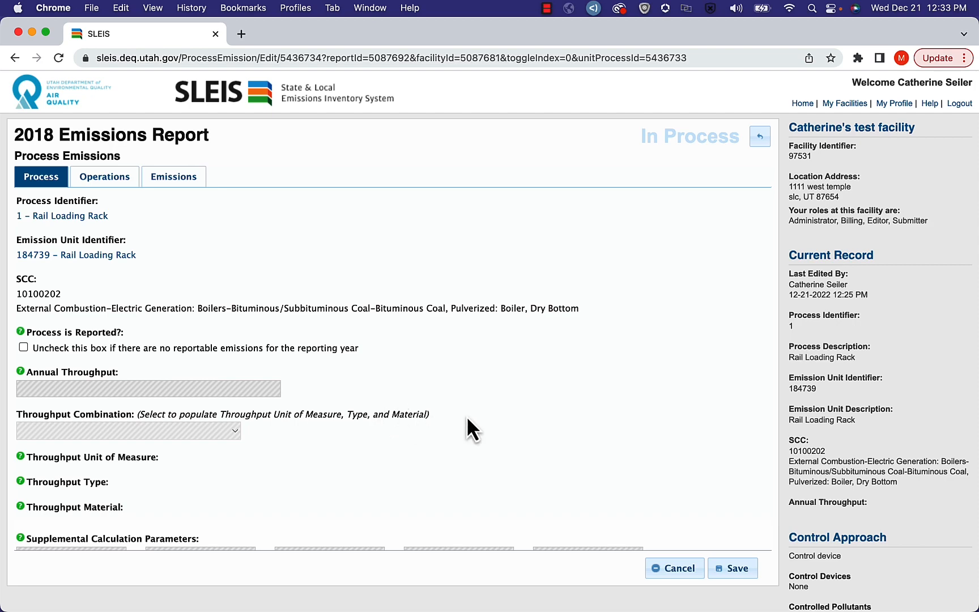
left_click(743, 569)
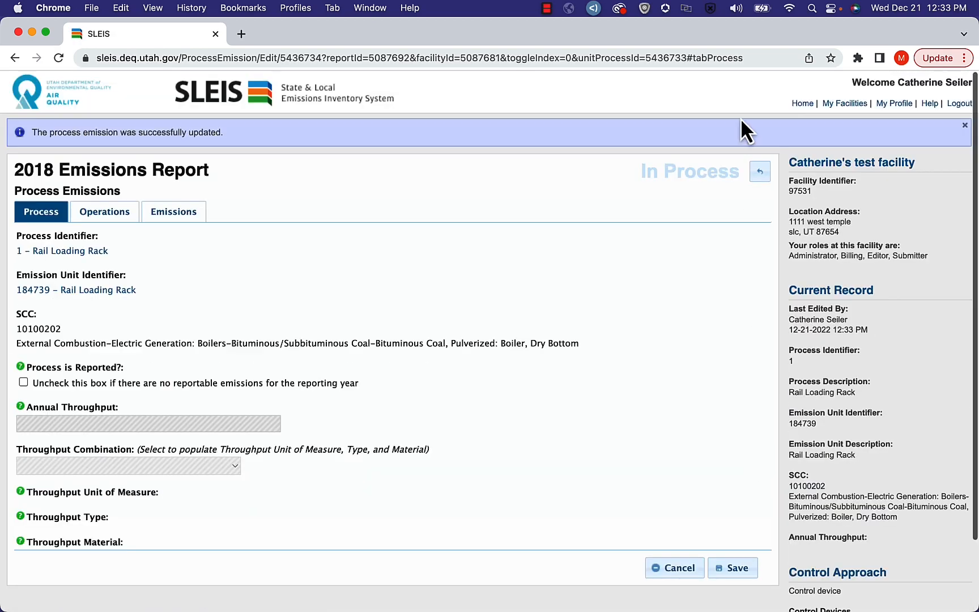
left_click(759, 173)
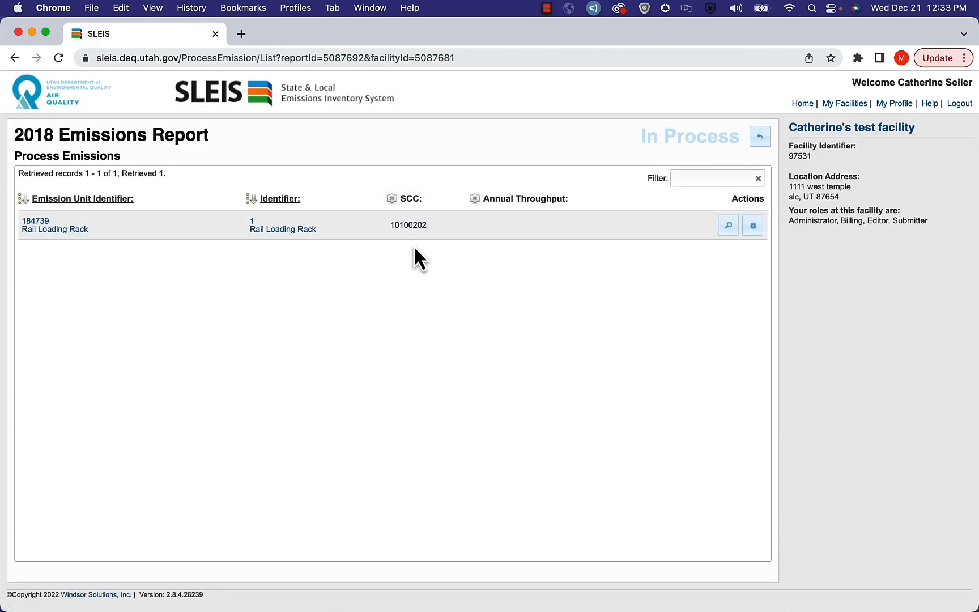